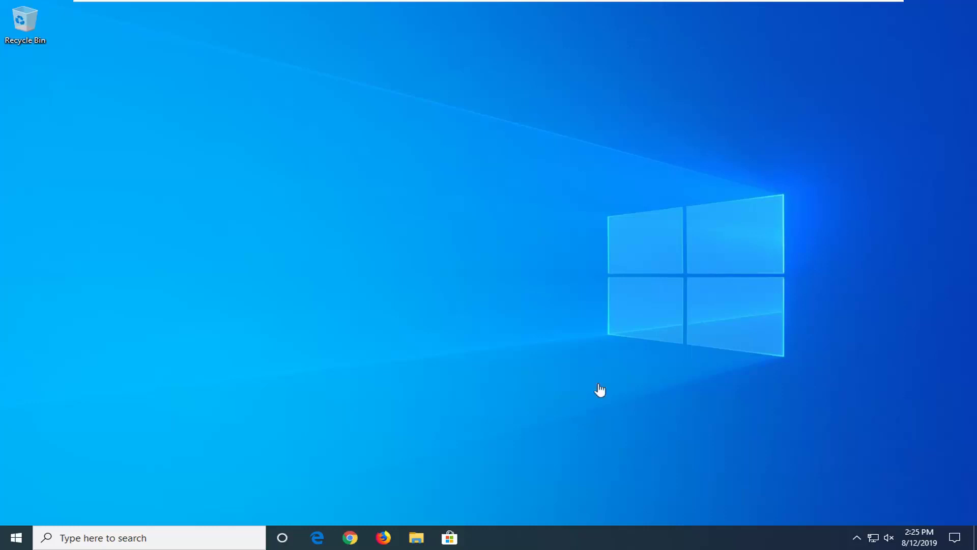
Step: Search for regedit and run Registry Editor as administrator, approving the UAC prompt
left_click(17, 538)
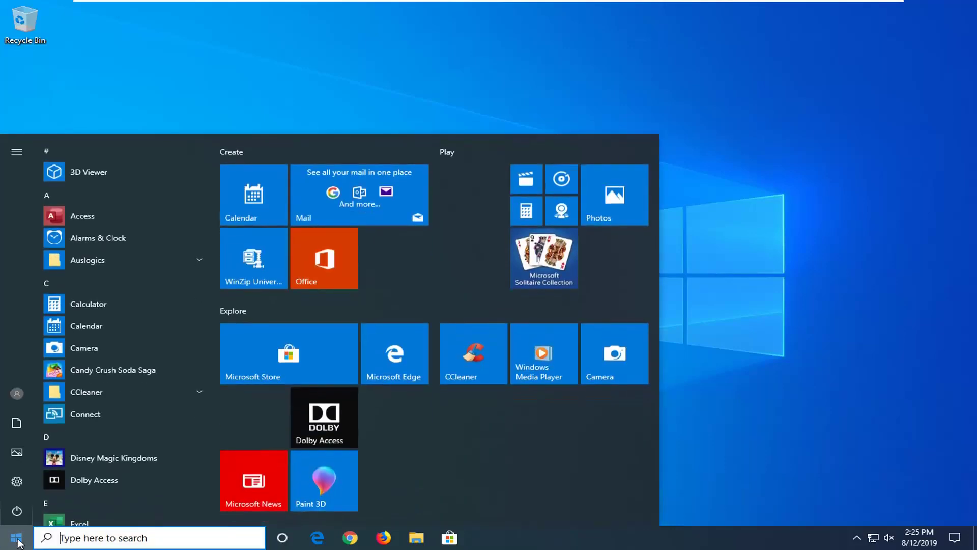
type("regedit")
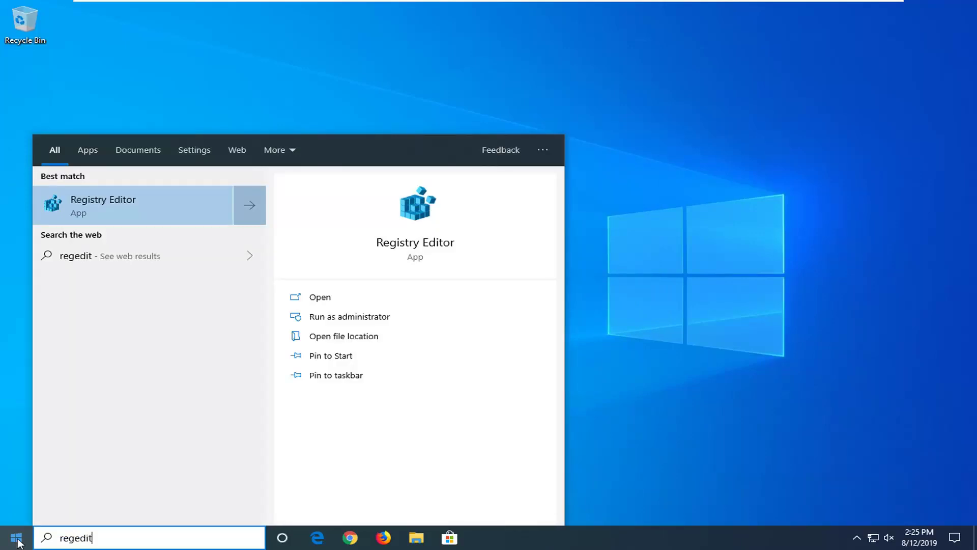
left_click(118, 207)
right_click(118, 208)
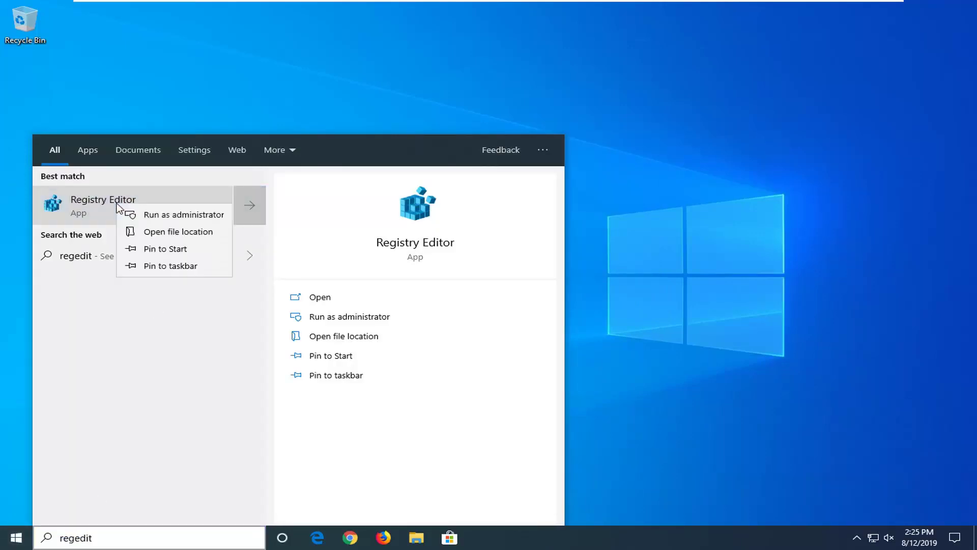
left_click(158, 218)
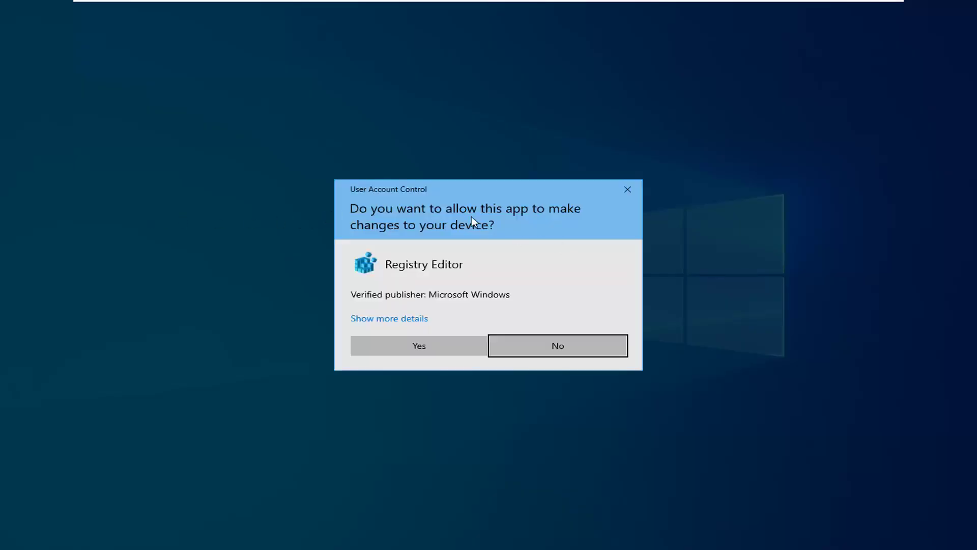
left_click(422, 355)
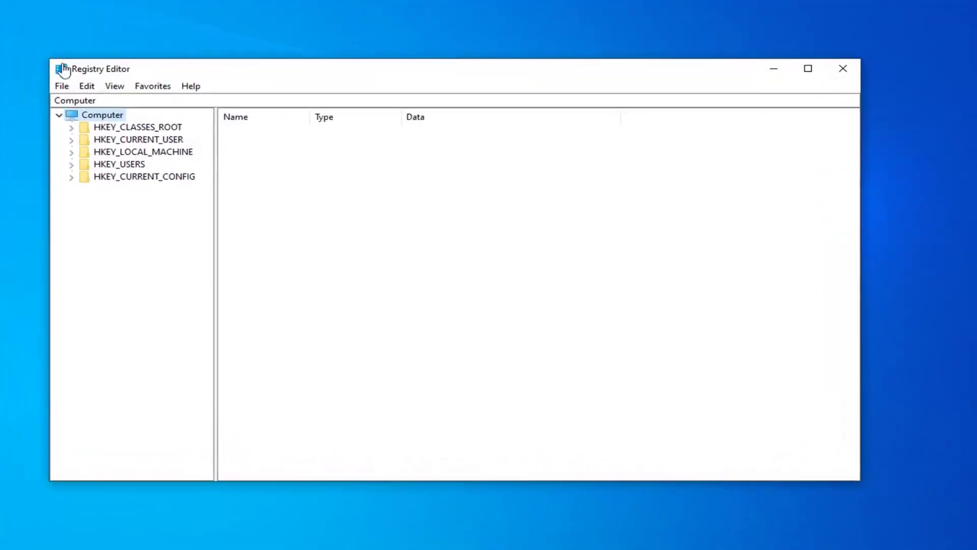
left_click(61, 86)
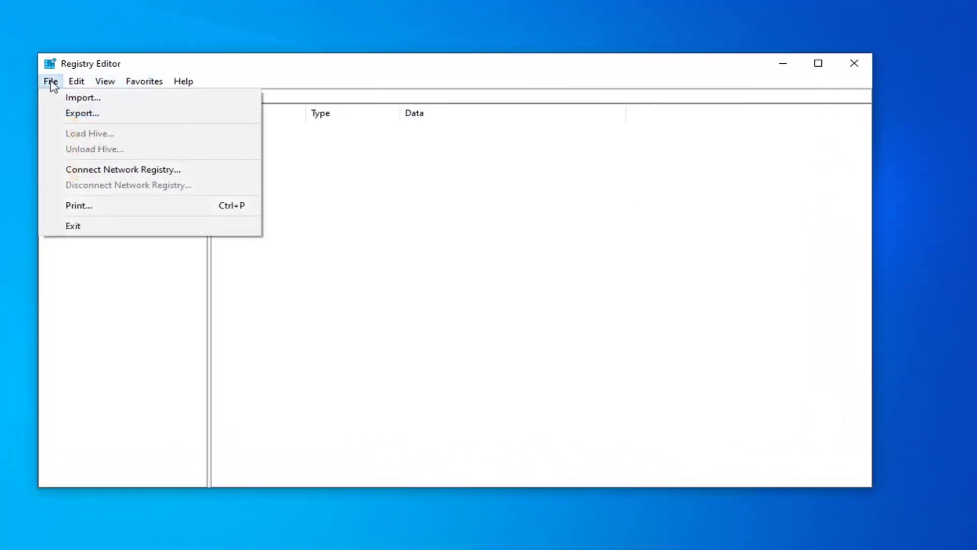
left_click(69, 113)
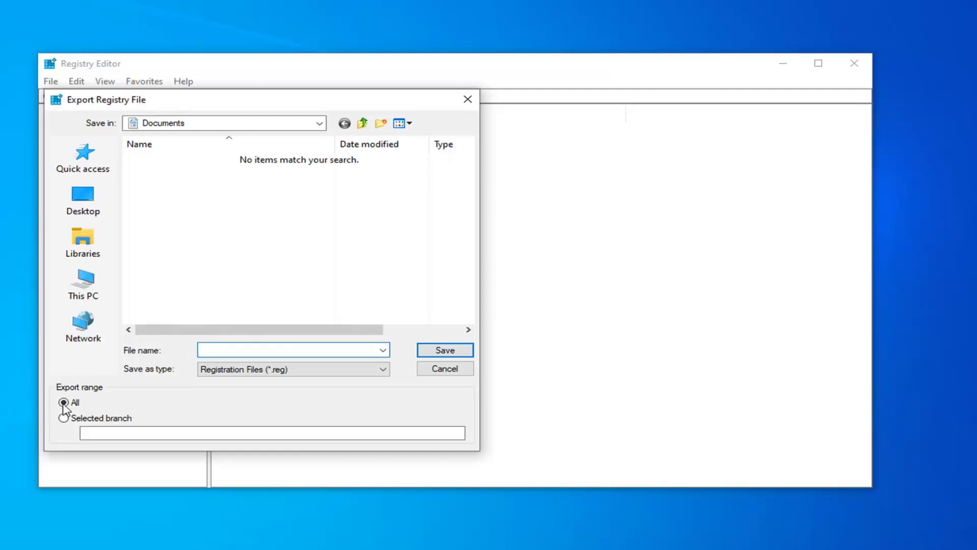
left_click(446, 370)
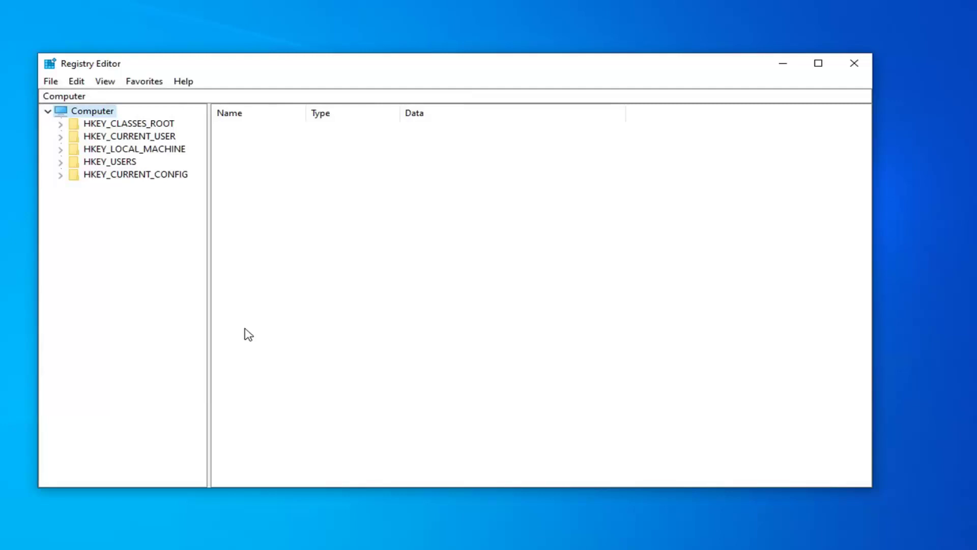
Step: Go to HKEY_CURRENT_USER\SYSTEM\GameConfigStore and widen the Name column
left_click(113, 136)
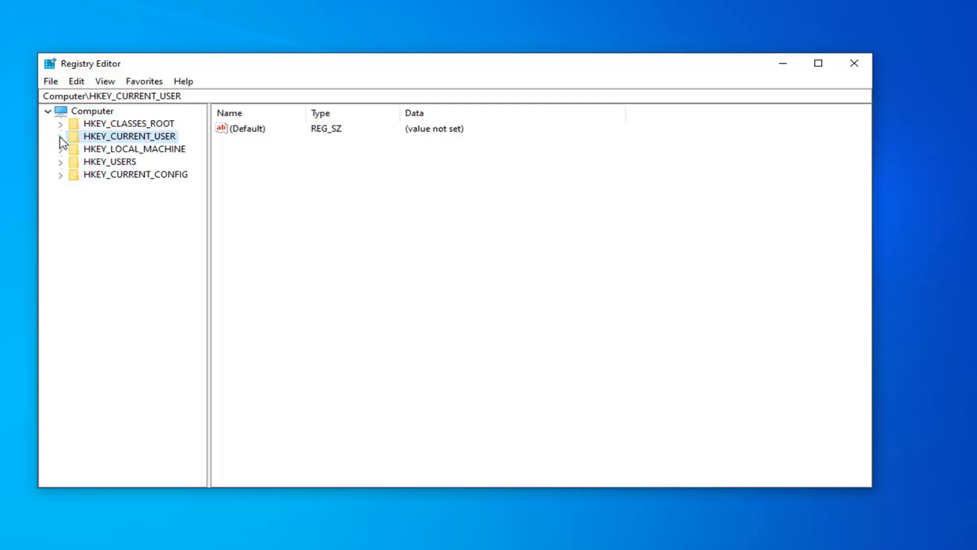
left_click(60, 137)
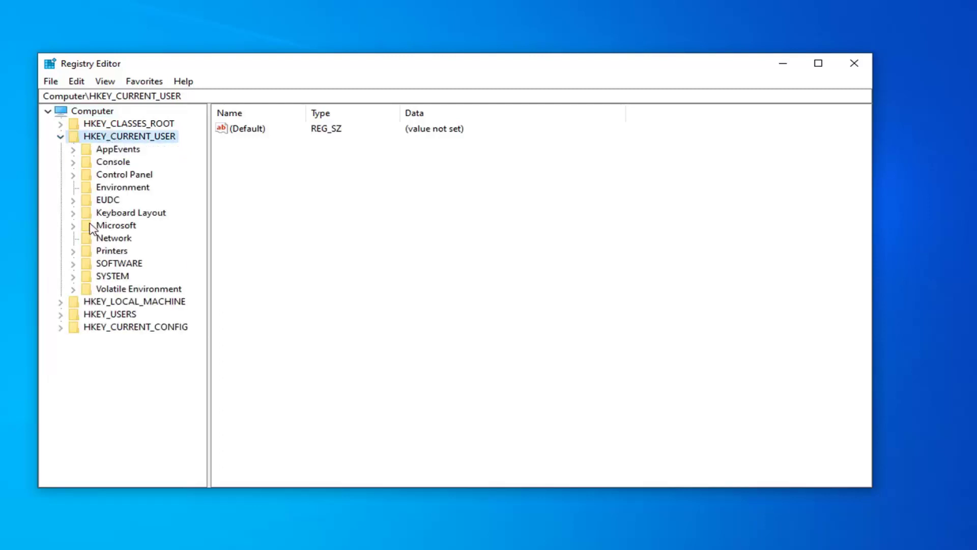
double_click(109, 277)
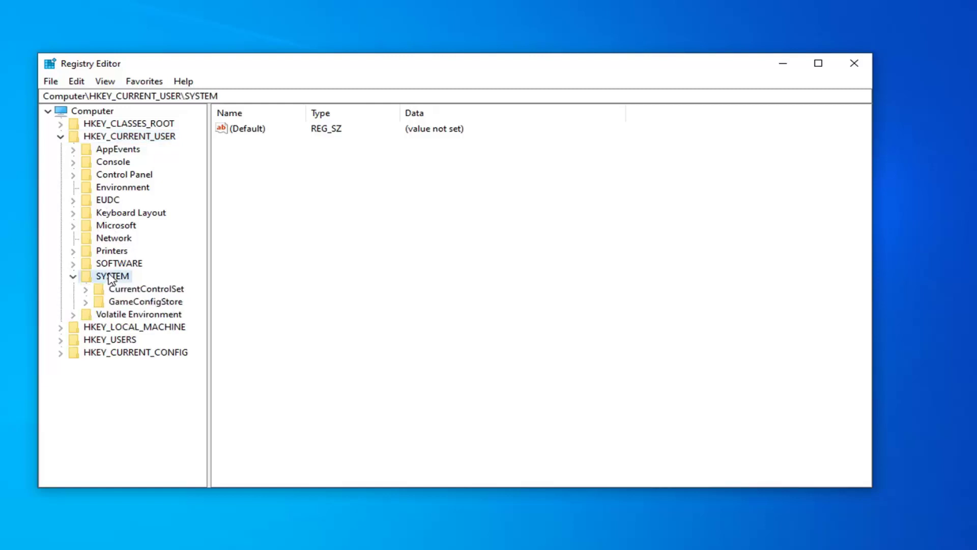
left_click(124, 303)
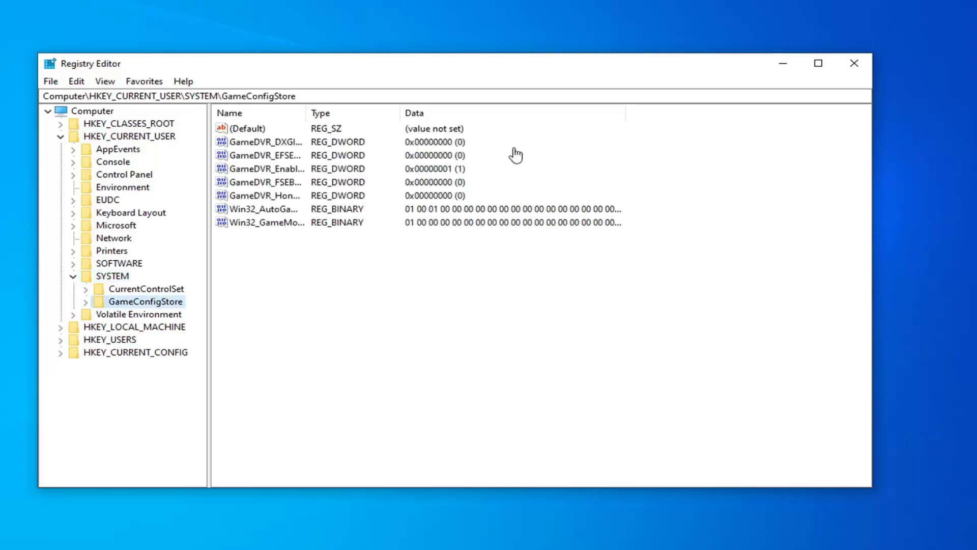
left_click_drag(307, 115, 416, 132)
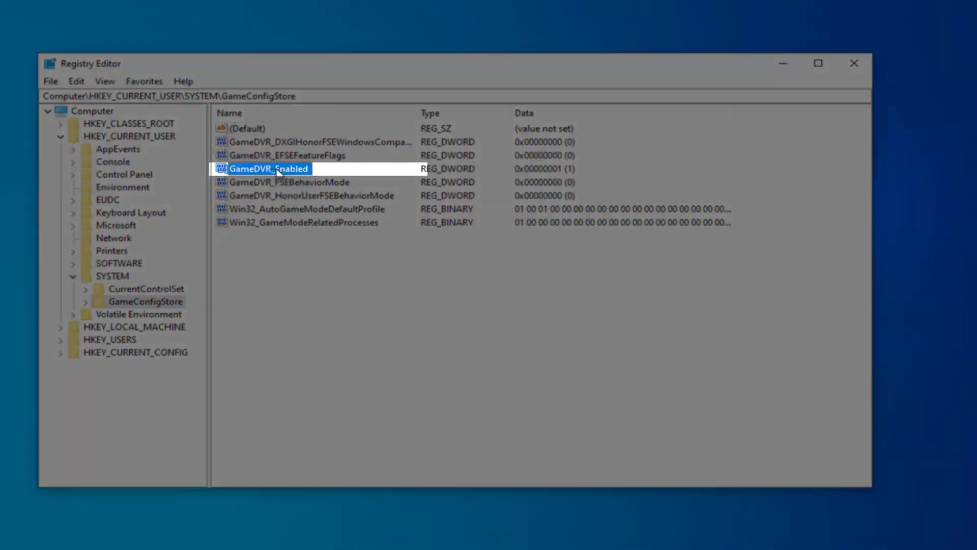
Step: Change GameDVR_Enabled's value data from 1 to 0
double_click(279, 173)
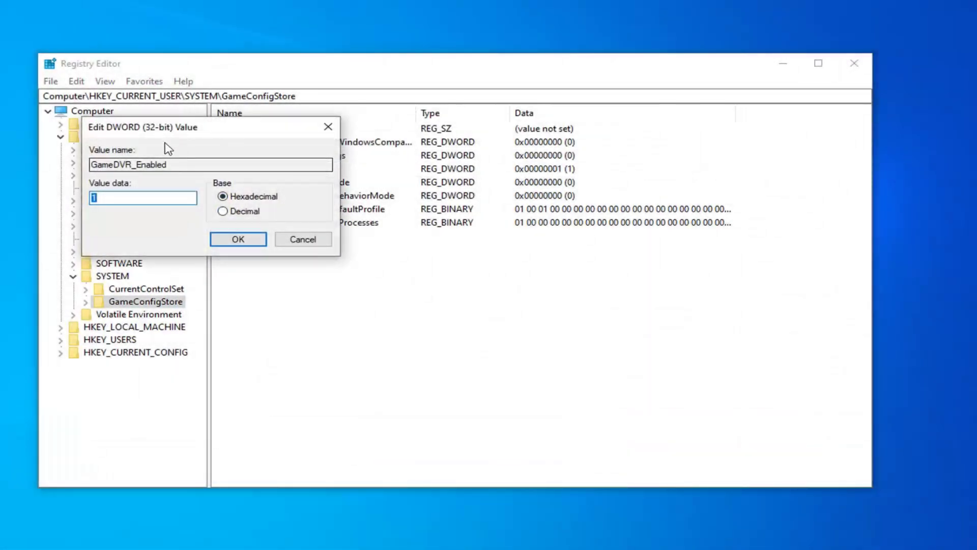
left_click_drag(171, 128, 373, 148)
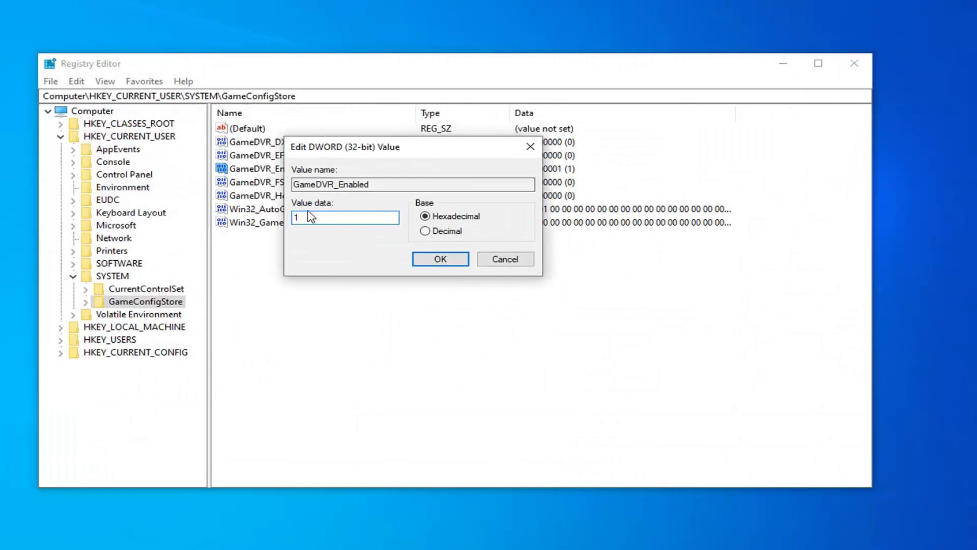
type("0")
left_click(439, 259)
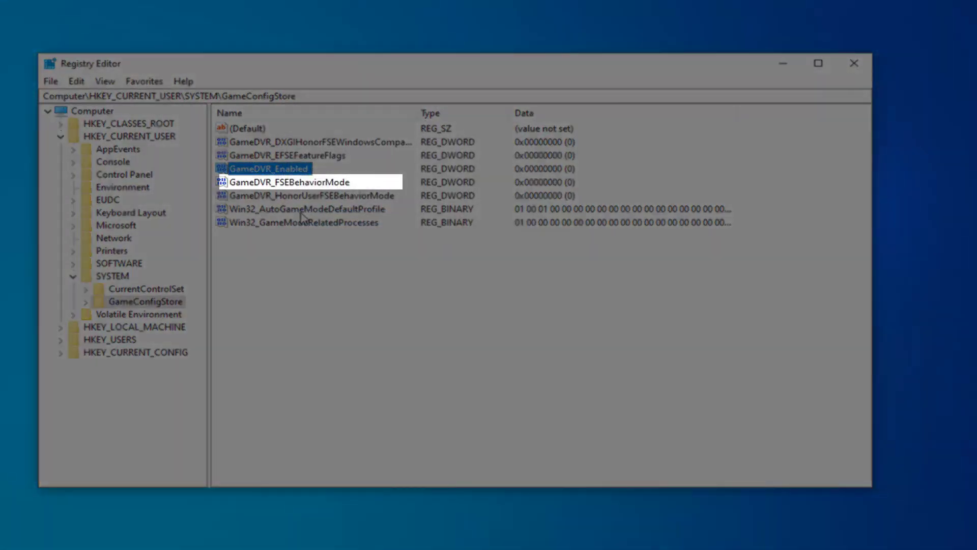
Step: Change GameDVR_FSEBehaviorMode's value data to 2
left_click(308, 183)
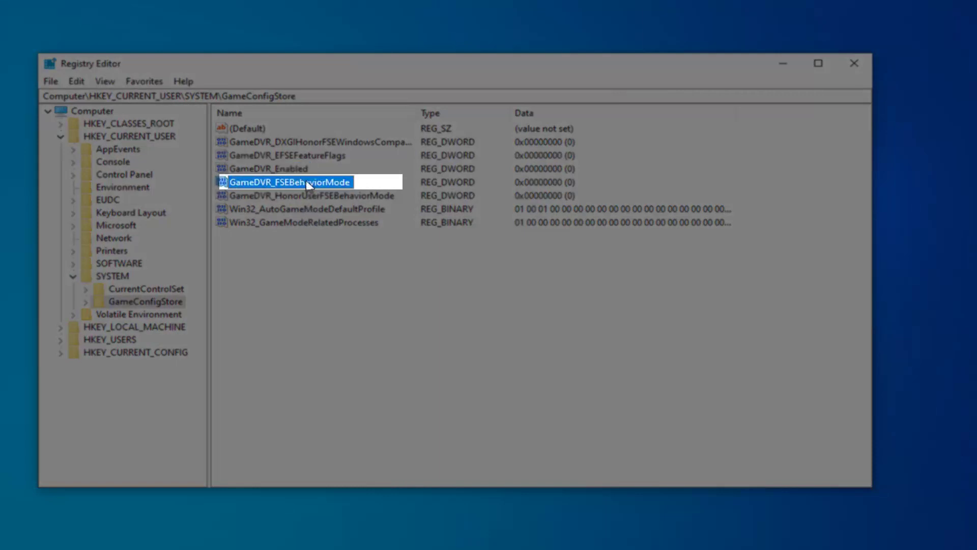
double_click(308, 184)
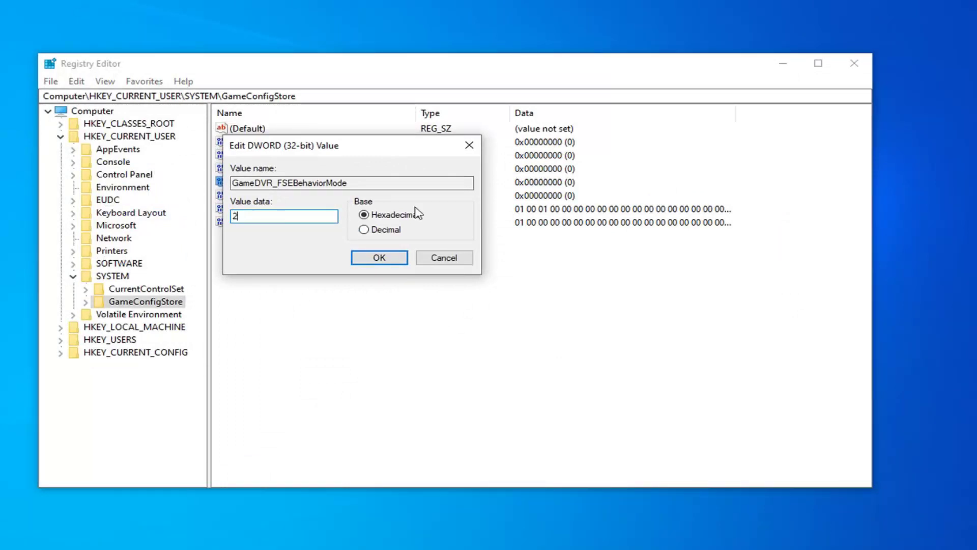
left_click(392, 263)
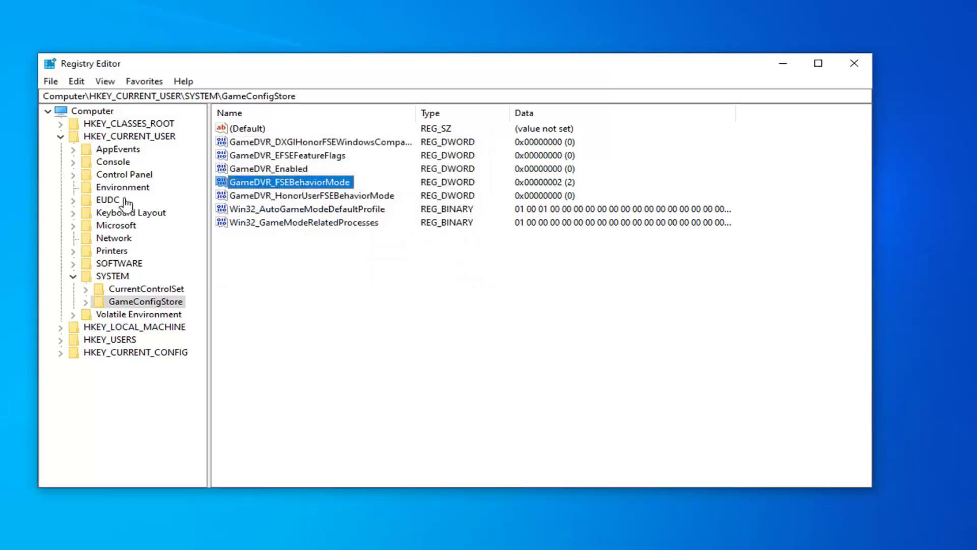
Step: Collapse HKEY_CURRENT_USER and expand HKEY_LOCAL_MACHINE > SOFTWARE > Microsoft
left_click(74, 278)
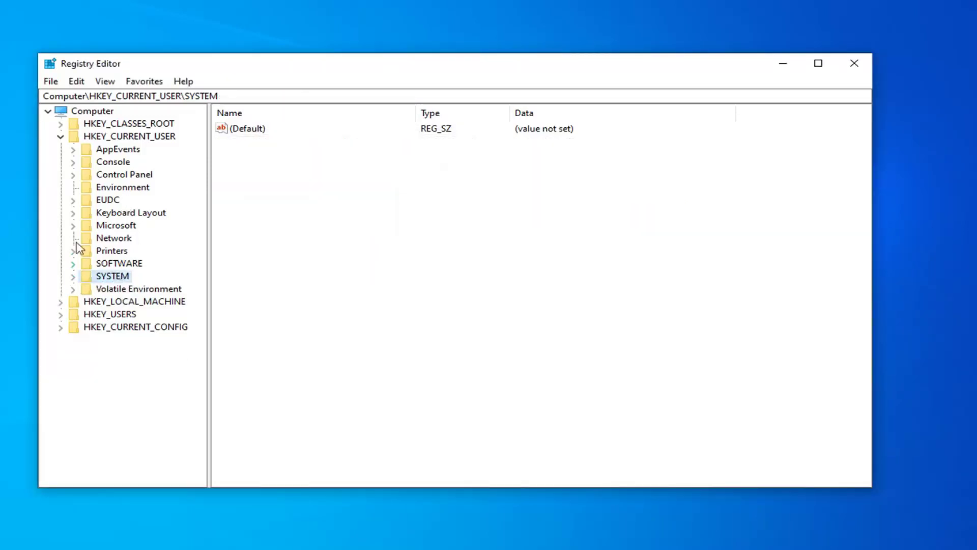
left_click(59, 140)
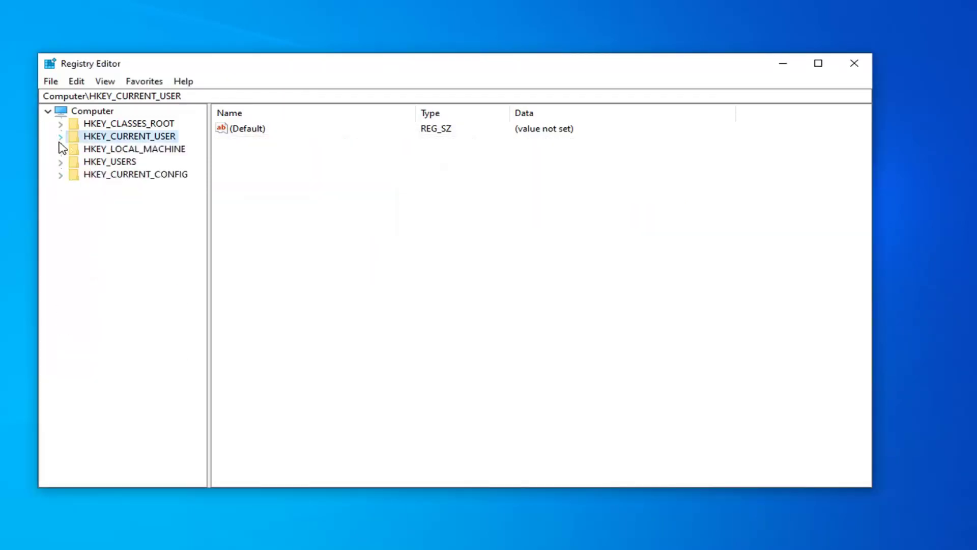
left_click(103, 149)
double_click(103, 149)
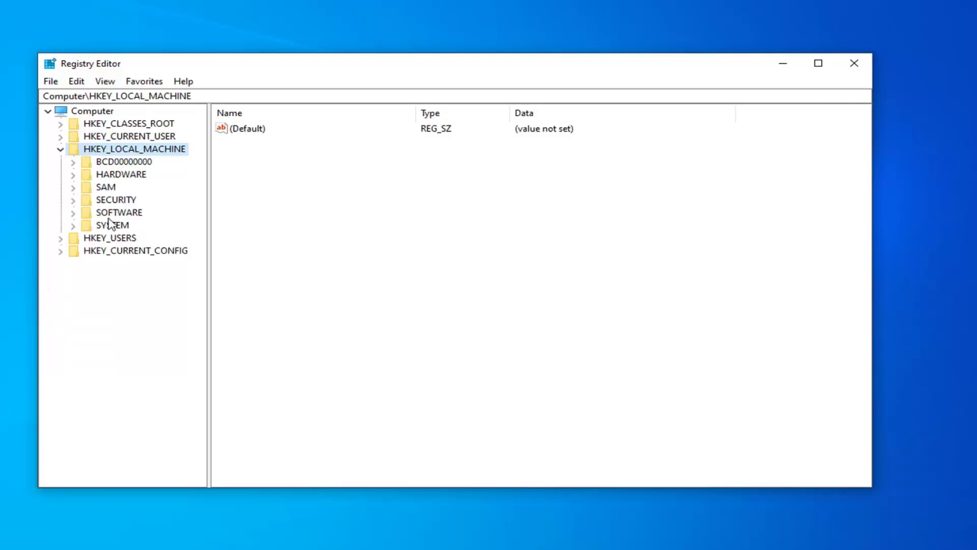
left_click(85, 215)
left_click(74, 213)
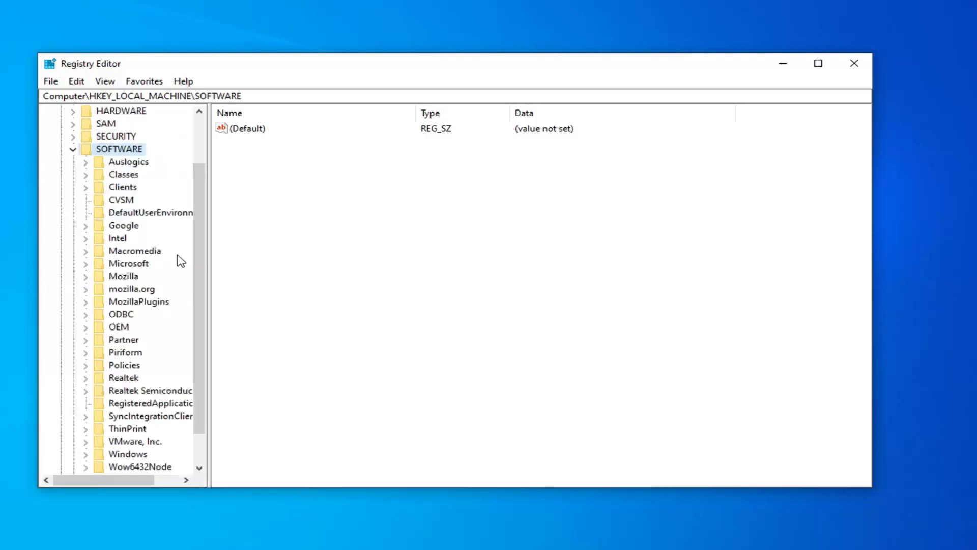
scroll(175, 274, "down", 1)
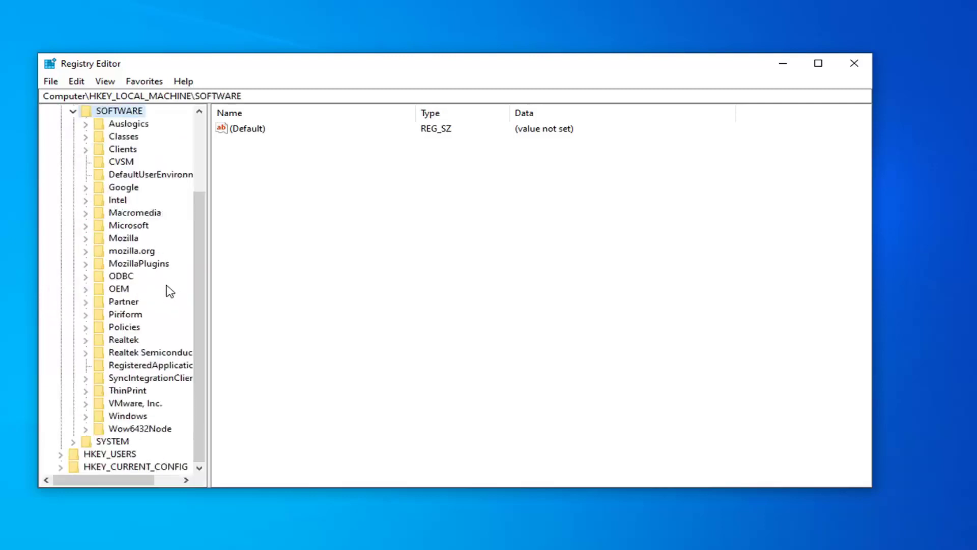
left_click(90, 227)
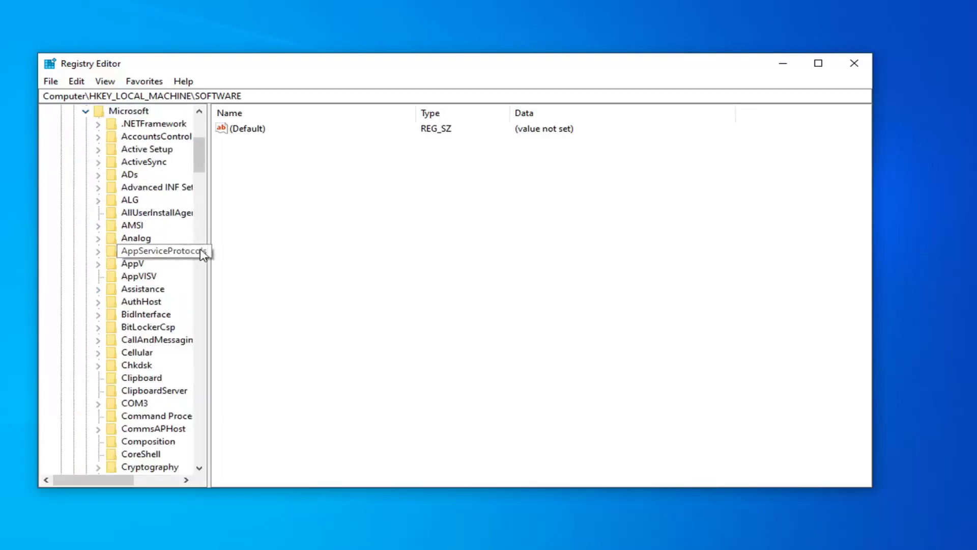
Step: Widen the key tree and expand PolicyManager > default > ApplicationManagement
left_click_drag(209, 252, 312, 253)
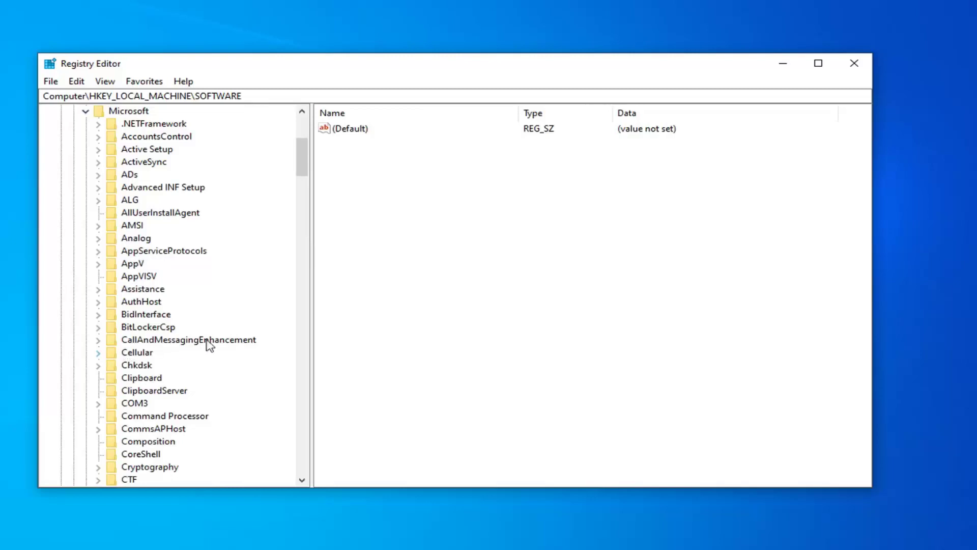
scroll(204, 346, "down", 5)
scroll(176, 355, "down", 20)
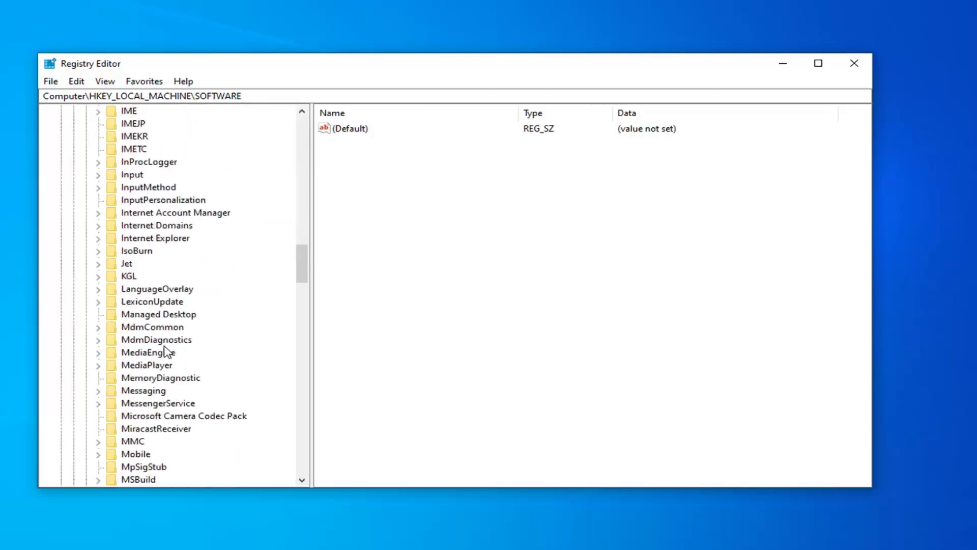
scroll(166, 355, "down", 8)
left_click(161, 416)
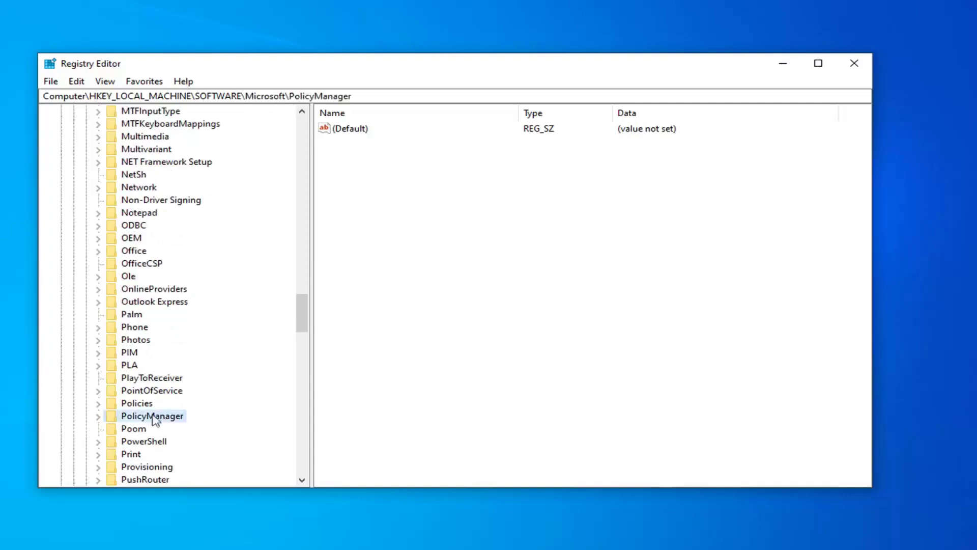
left_click(98, 417)
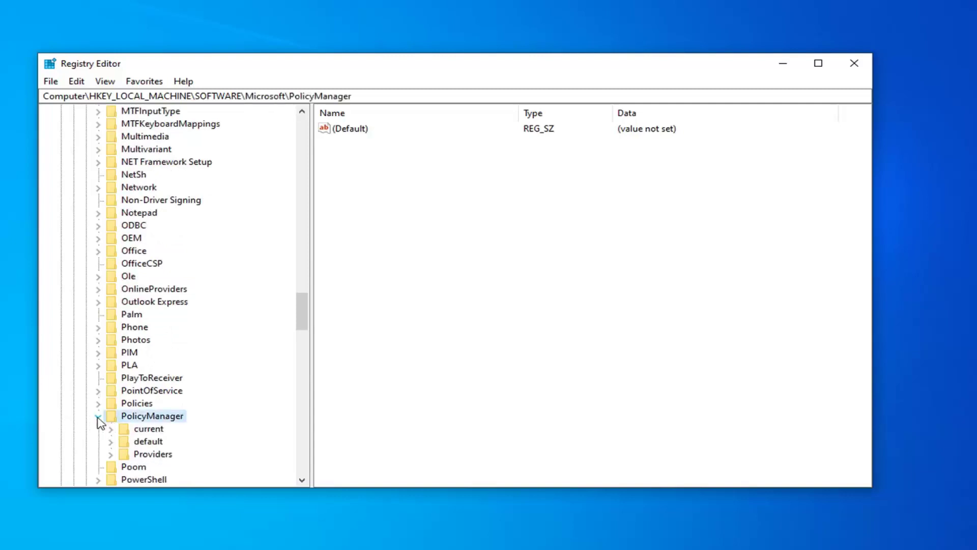
left_click(148, 441)
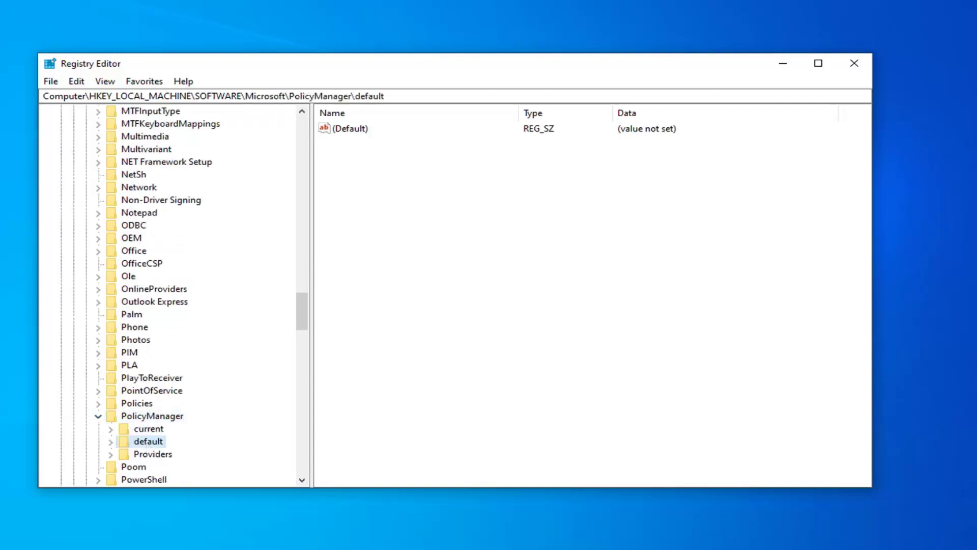
left_click(110, 442)
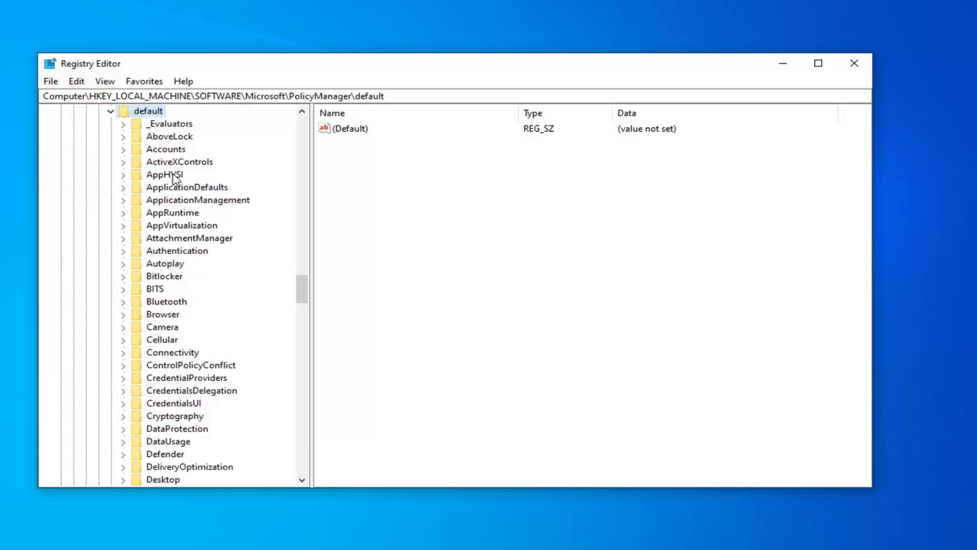
left_click(170, 201)
left_click(123, 201)
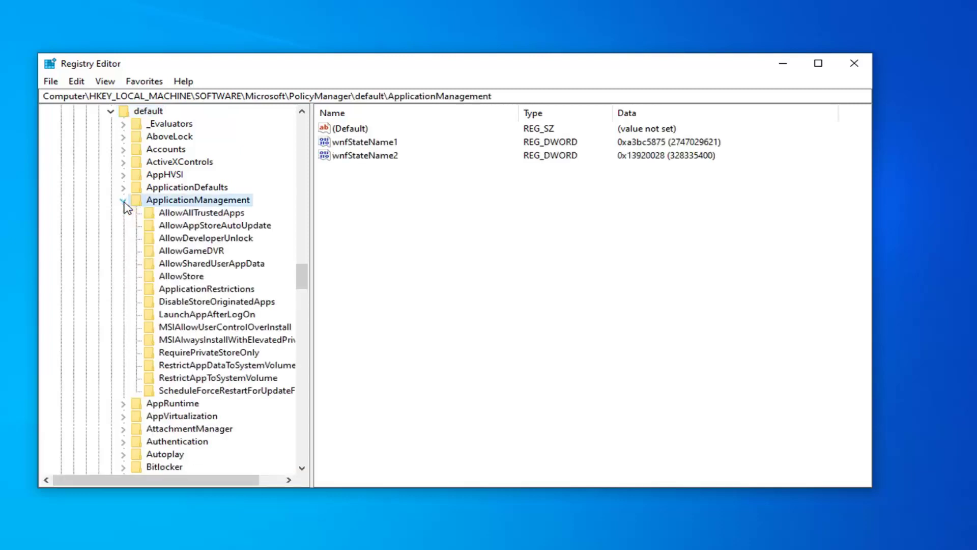
Step: Select the AllowGameDVR key and set its 'value' DWORD to 0
left_click(212, 252)
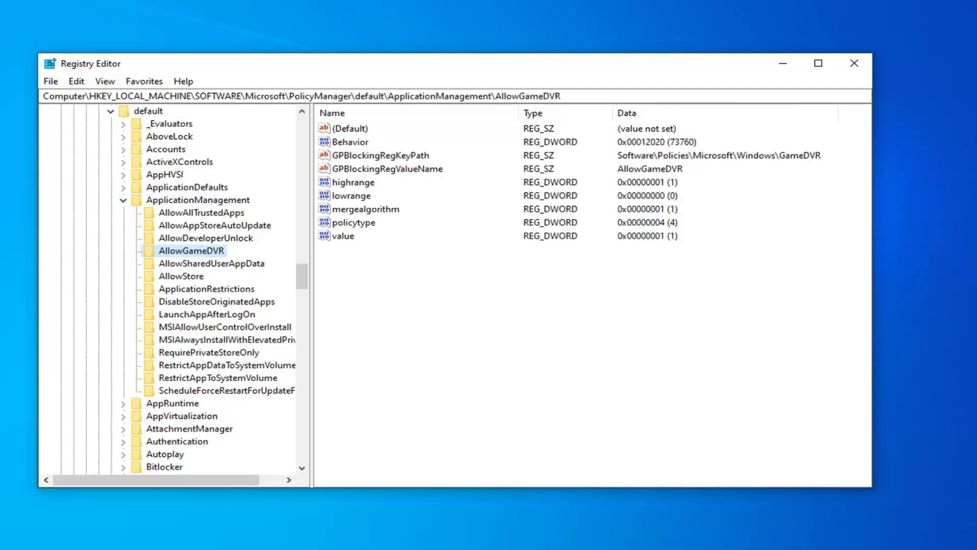
left_click(343, 235)
key("F2")
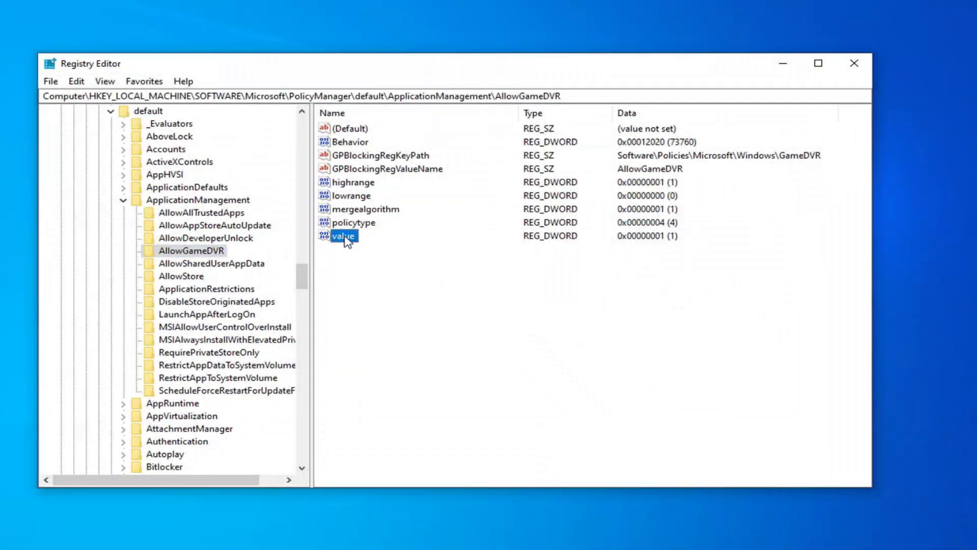
double_click(348, 238)
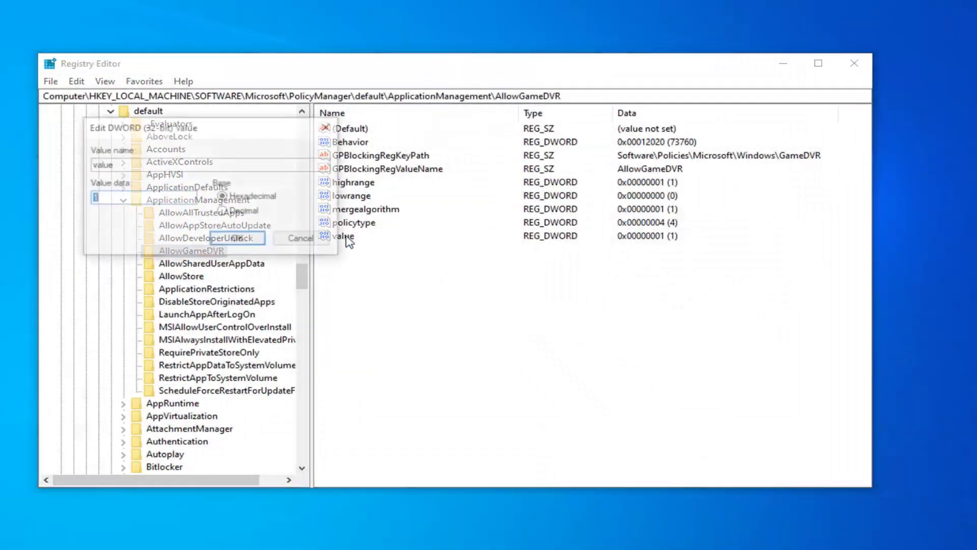
left_click_drag(181, 127, 517, 167)
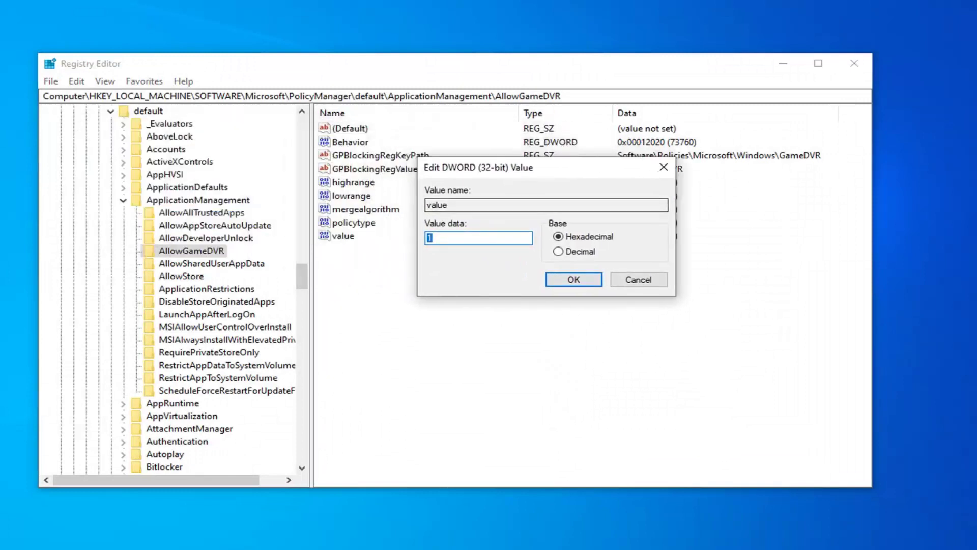
type("1")
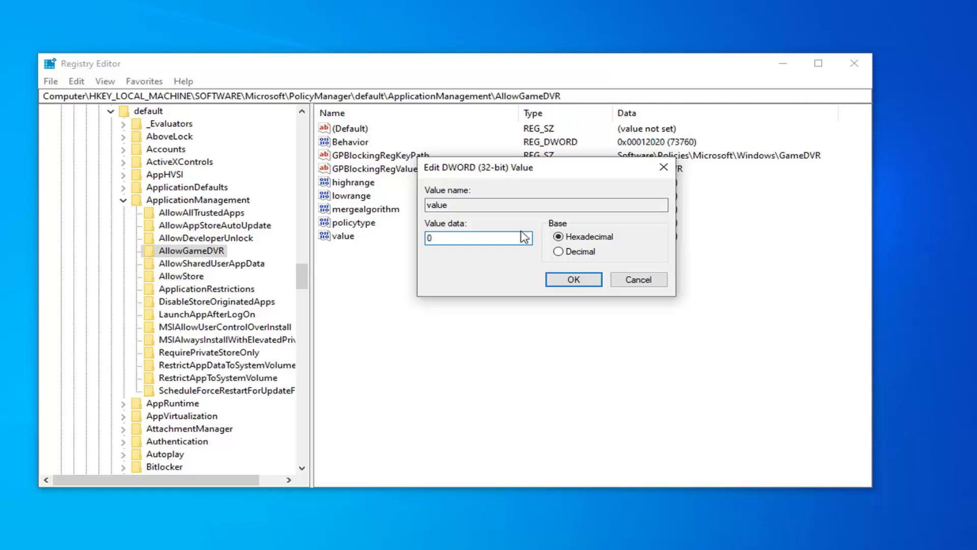
left_click(565, 285)
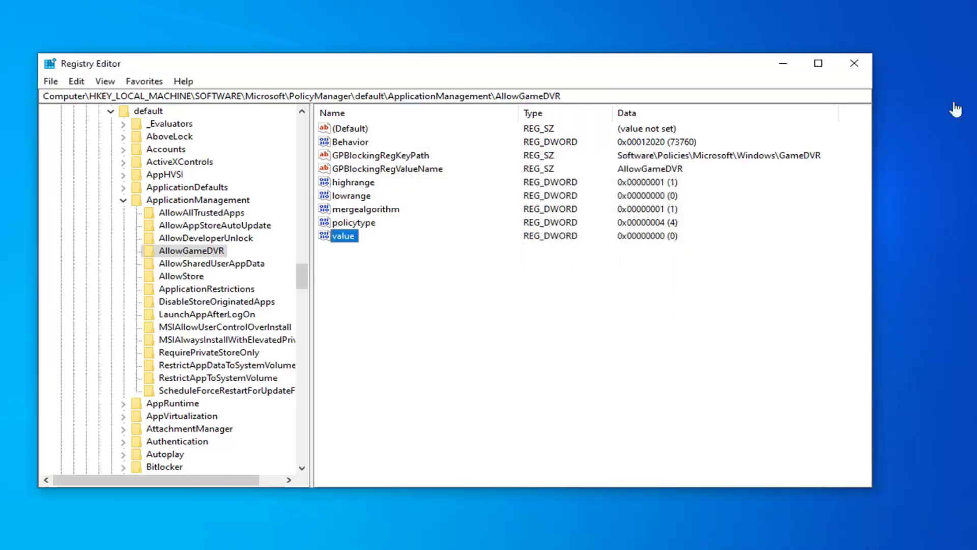
Step: Collapse ApplicationManagement, default, PolicyManager, Microsoft, SOFTWARE and HKEY_LOCAL_MACHINE, then select Computer
left_click(123, 201)
scroll(123, 224, "up", 6)
left_click(110, 338)
left_click(99, 314)
scroll(102, 305, "up", 20)
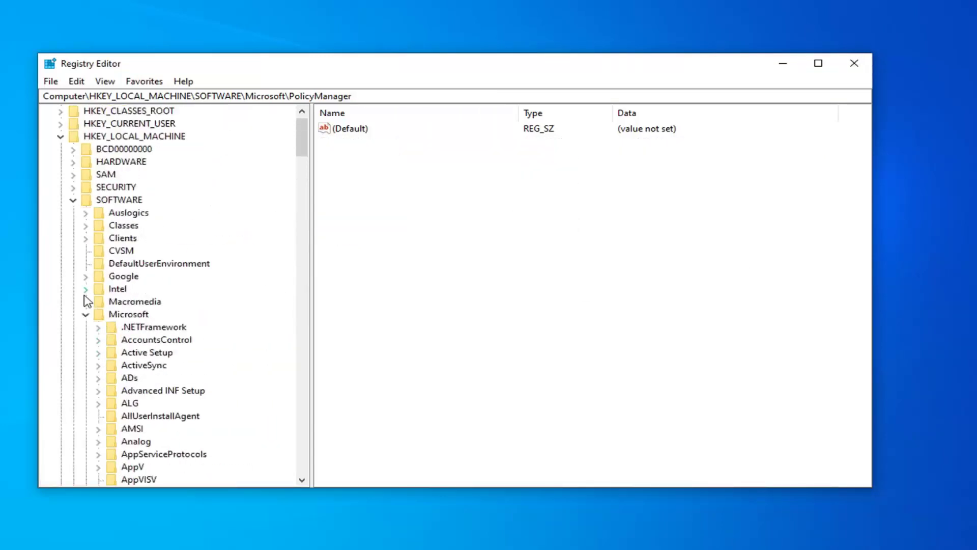
scroll(87, 301, "up", 1)
left_click(85, 327)
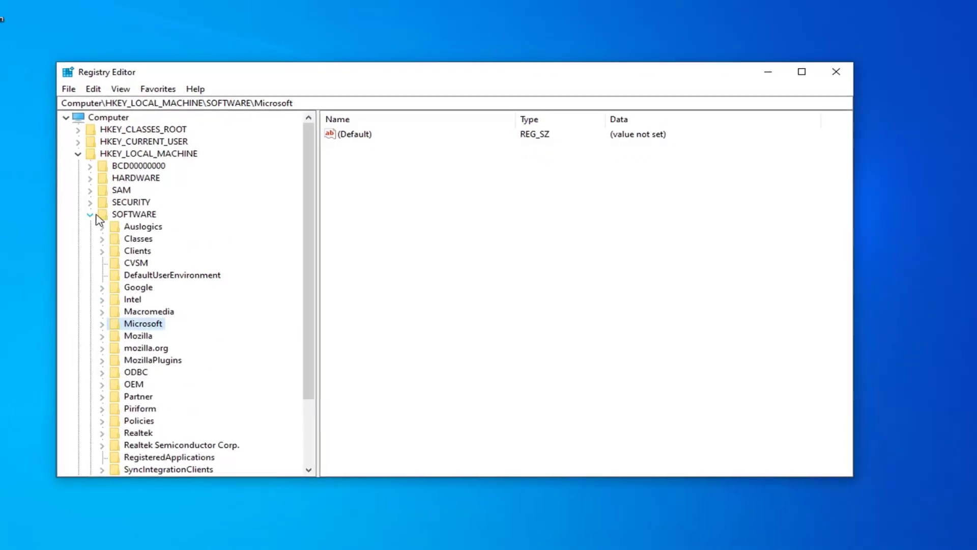
left_click(90, 214)
left_click(78, 153)
left_click(105, 119)
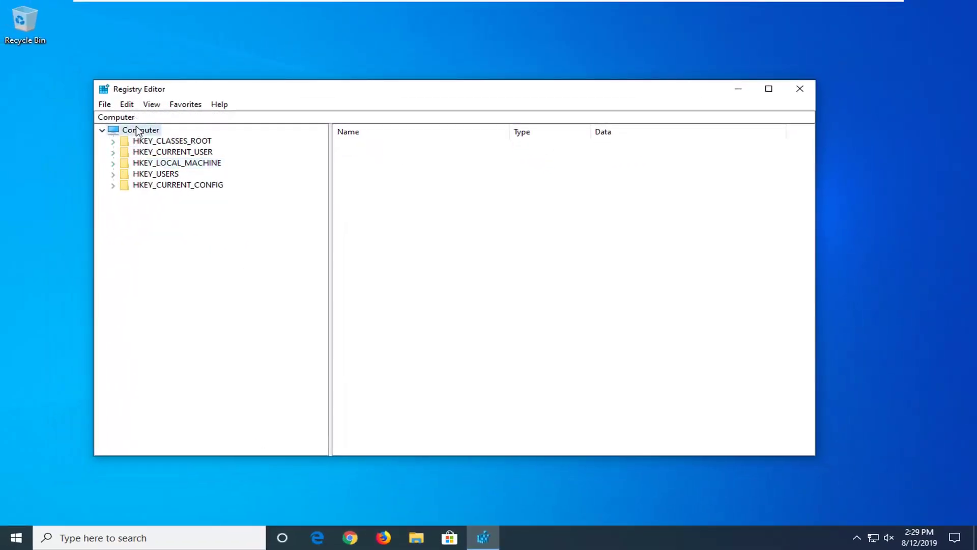
Step: Close the Registry Editor window
left_click(800, 88)
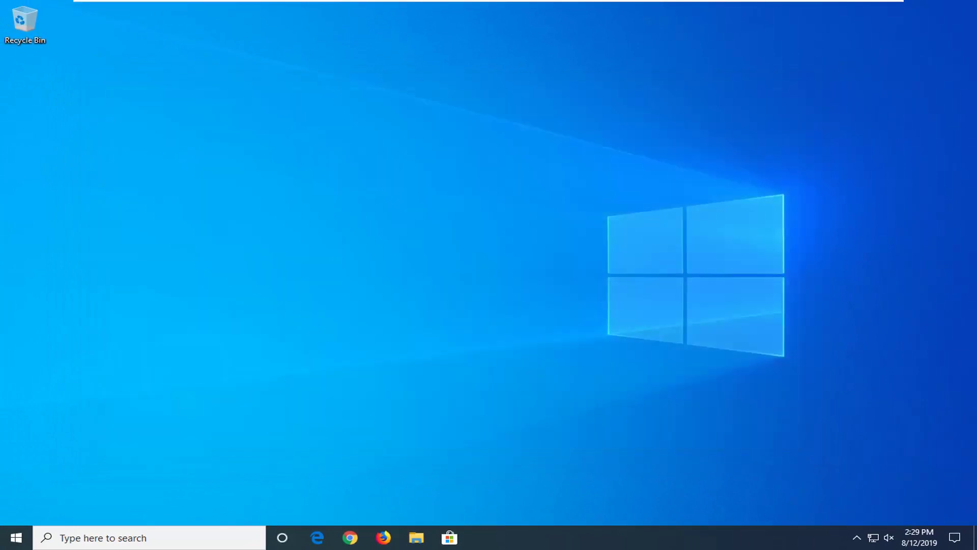